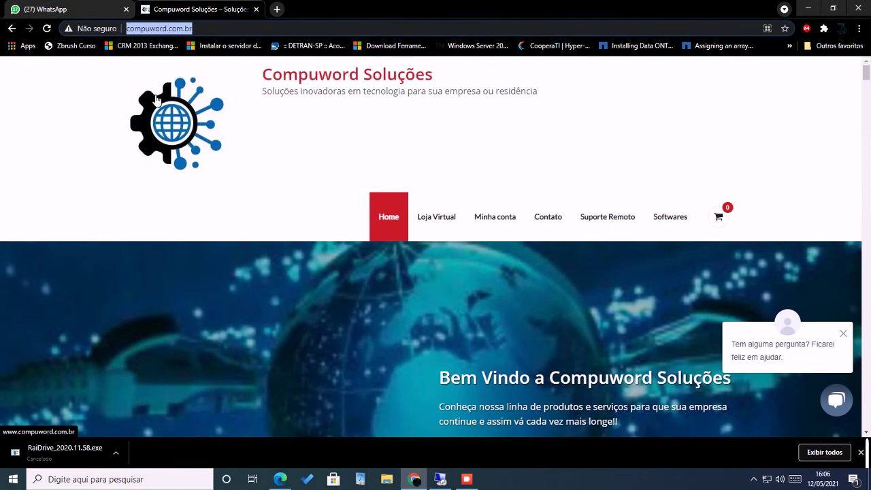
Open the Softwares page of the Compuword Soluções site and find the RaiDrive download link.
left_click(182, 121)
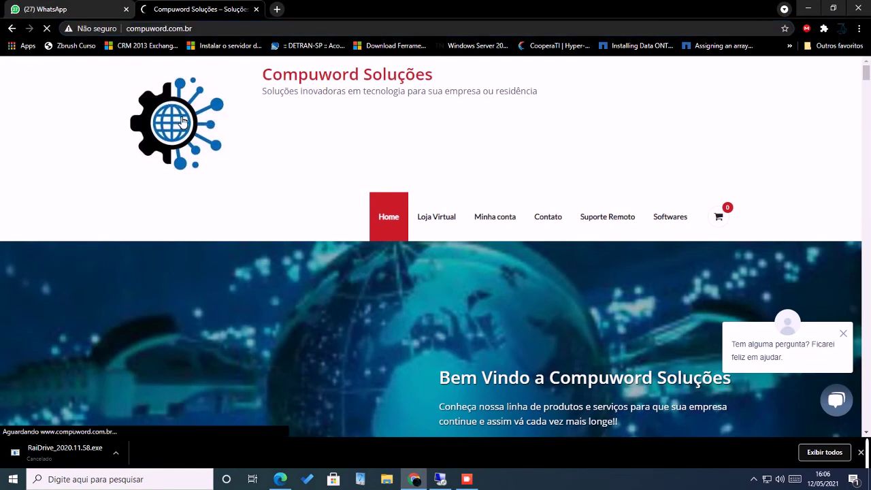
left_click(680, 220)
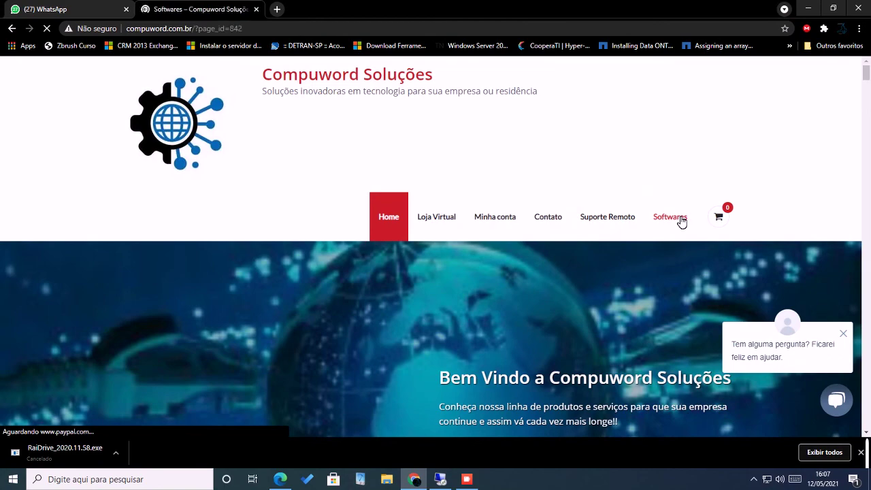
scroll(334, 209, "down", 2)
scroll(334, 209, "down", 3)
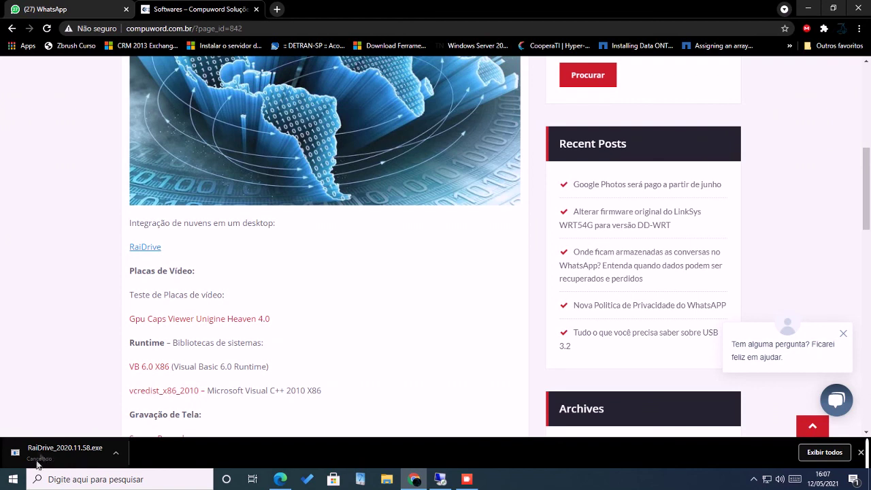
left_click(144, 255)
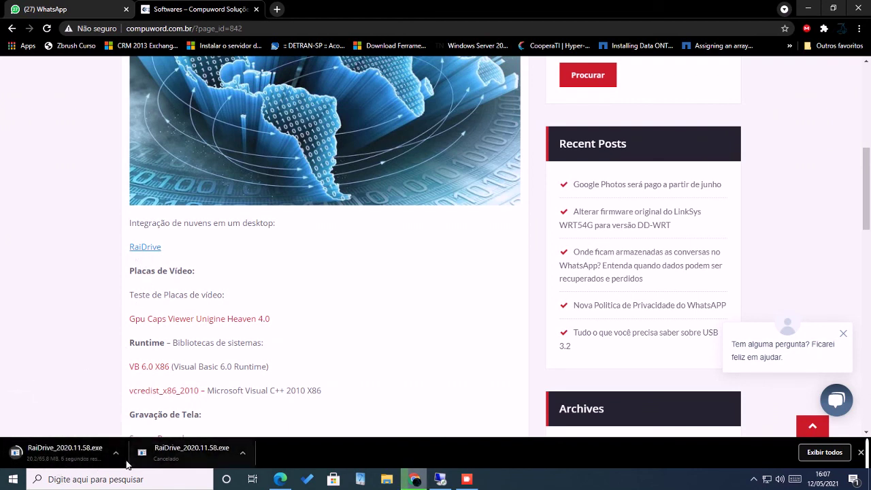
left_click(117, 454)
left_click(124, 434)
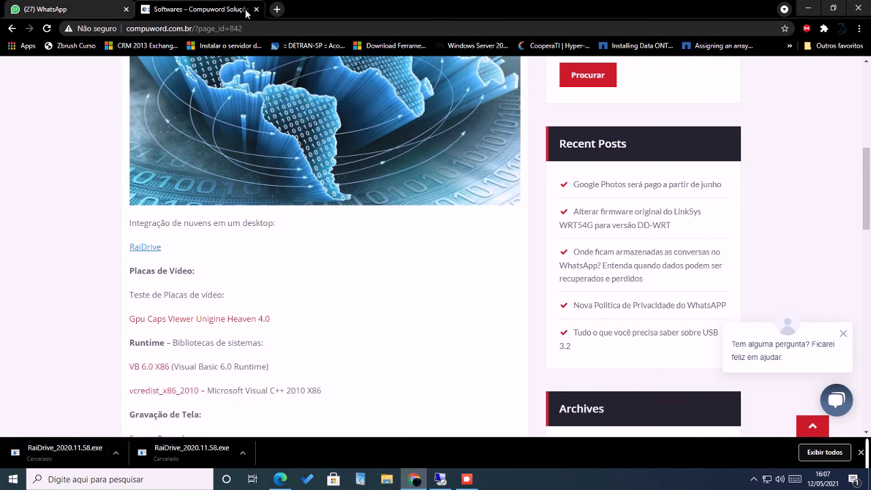
Run the RaiDrive_2020.11.58 installer from the desktop and accept Português (Brasil) as the setup language.
left_click(808, 9)
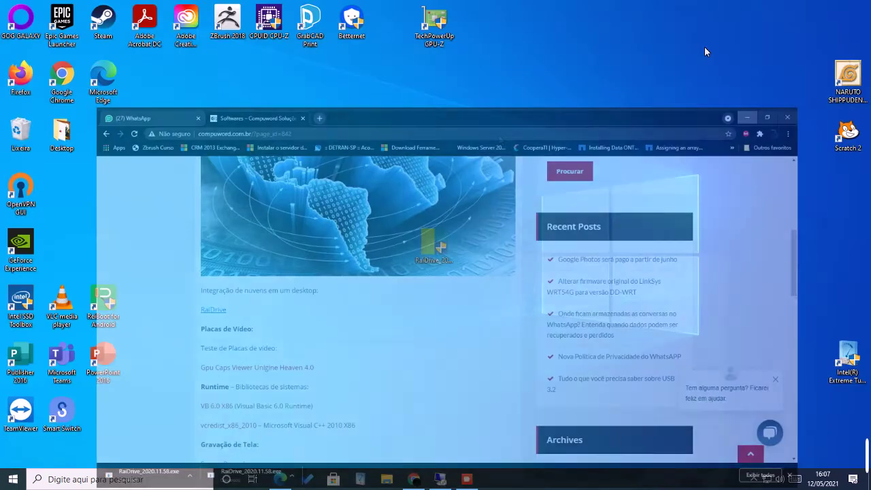
left_click(442, 257)
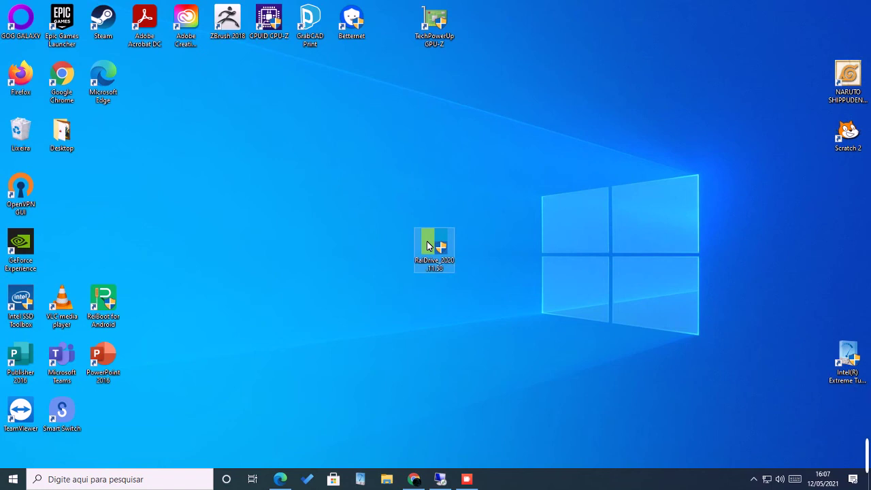
double_click(426, 245)
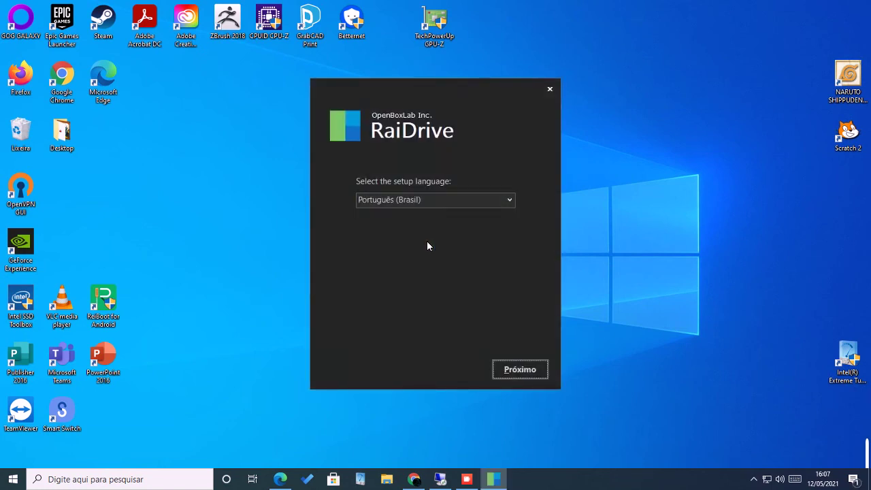
left_click(507, 371)
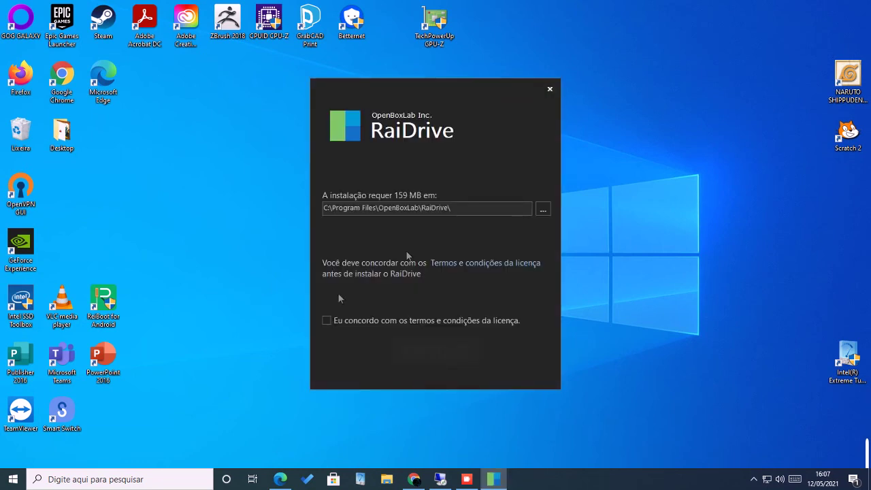
Accept the licence terms, install RaiDrive in the default folder, and allow the EldoS Corporation device software.
left_click(326, 320)
left_click(435, 352)
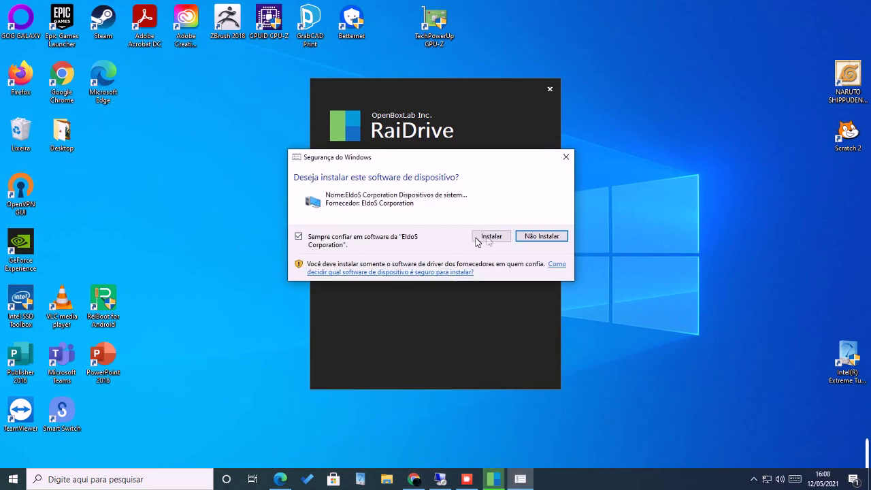
left_click(491, 236)
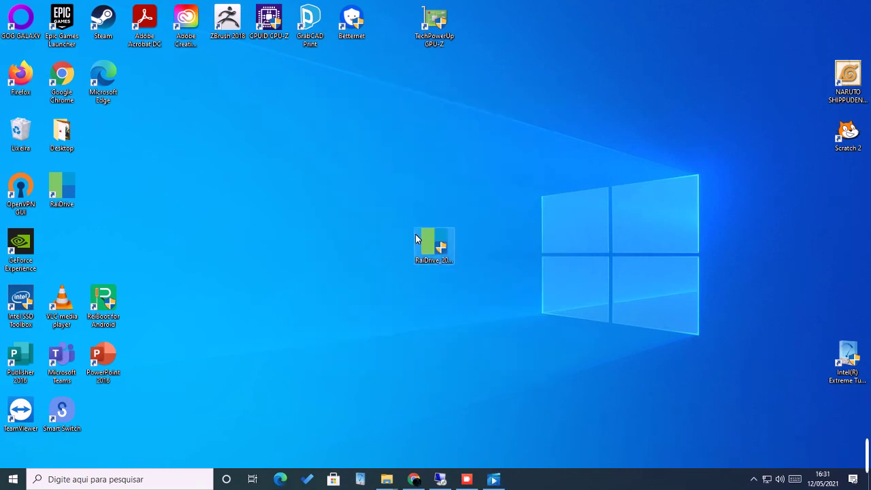
Launch RaiDrive and set up a new personal drive for Google Photos on letter Z:.
double_click(69, 195)
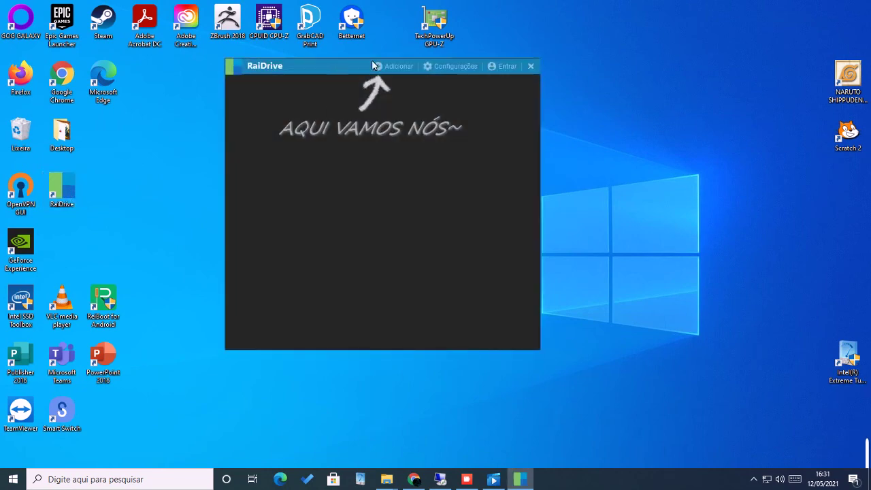
left_click(398, 68)
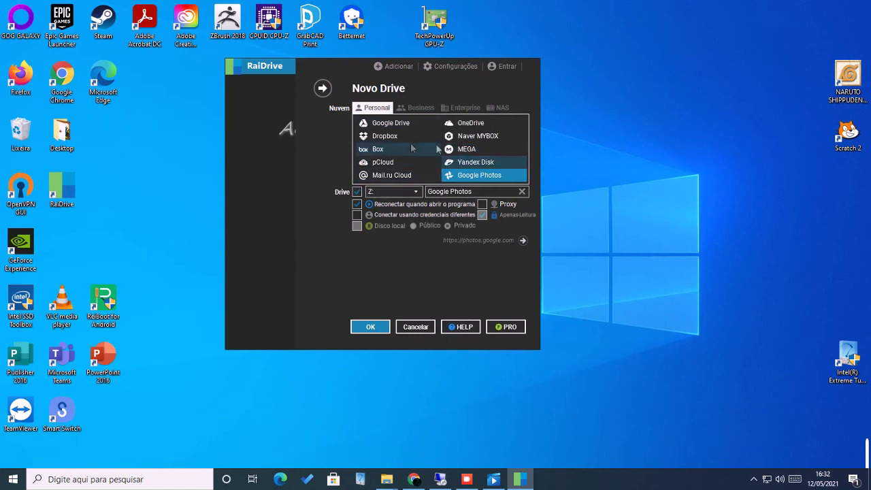
left_click(370, 122)
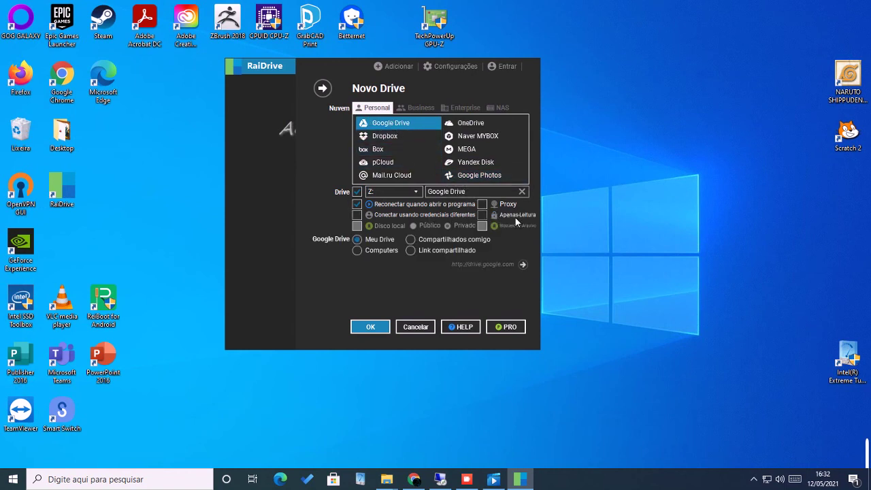
left_click(506, 174)
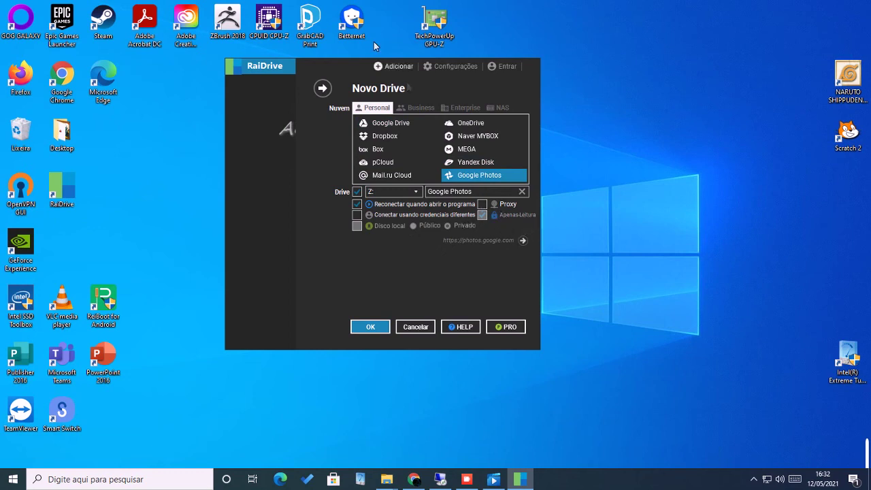
Create the drive and allow RaiDrive access to Google Photos with the owner's Google account.
left_click(370, 326)
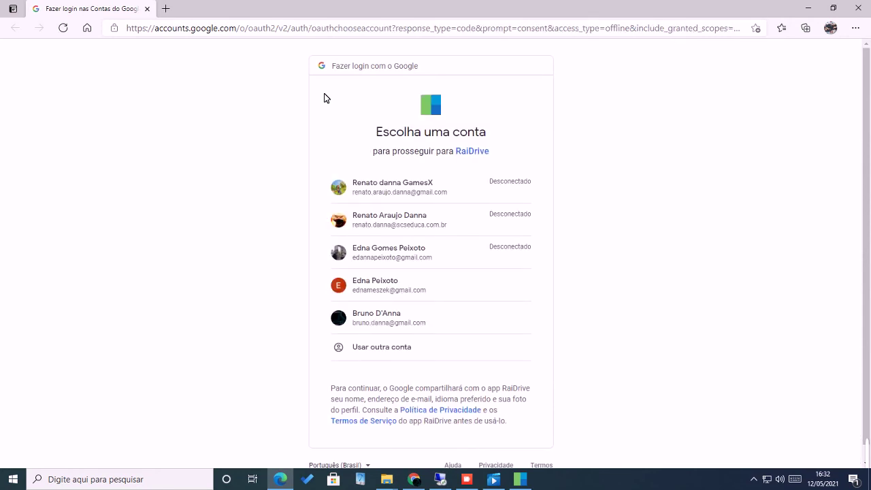
left_click(370, 325)
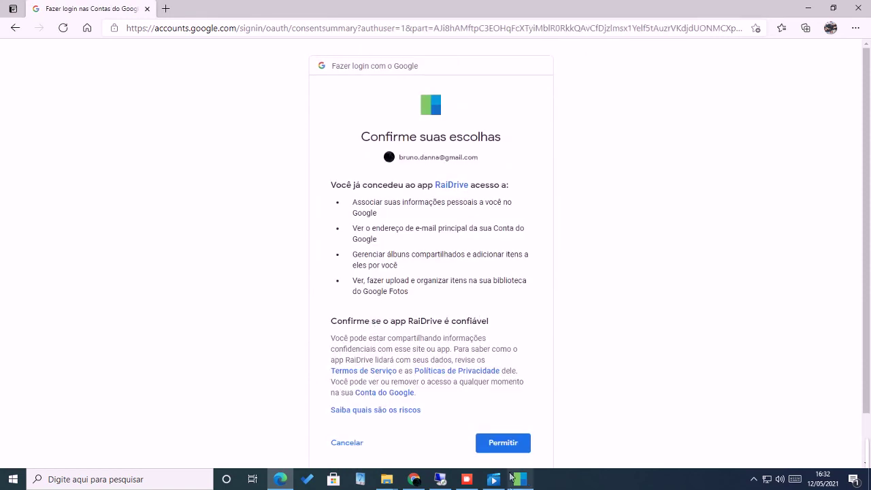
left_click(503, 450)
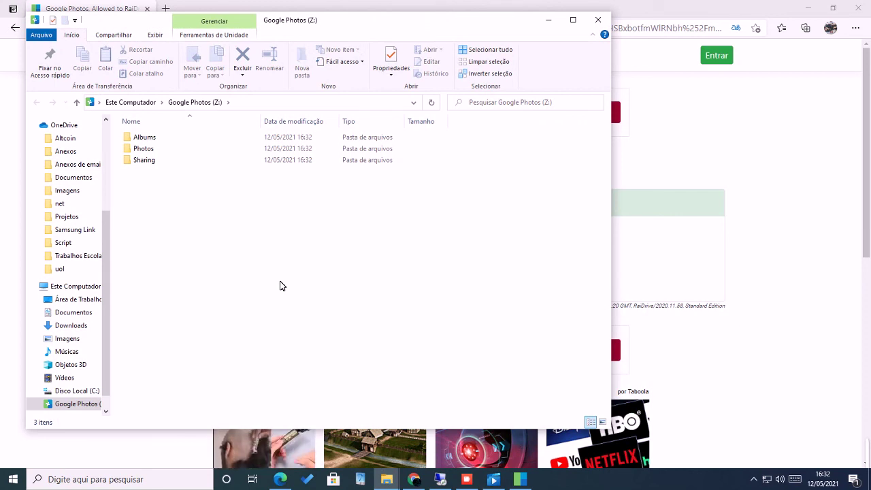
Examine the local disk and the Google Photos (Z:) drive under Este Computador, and close the browser's access confirmation page.
left_click_drag(311, 19, 393, 53)
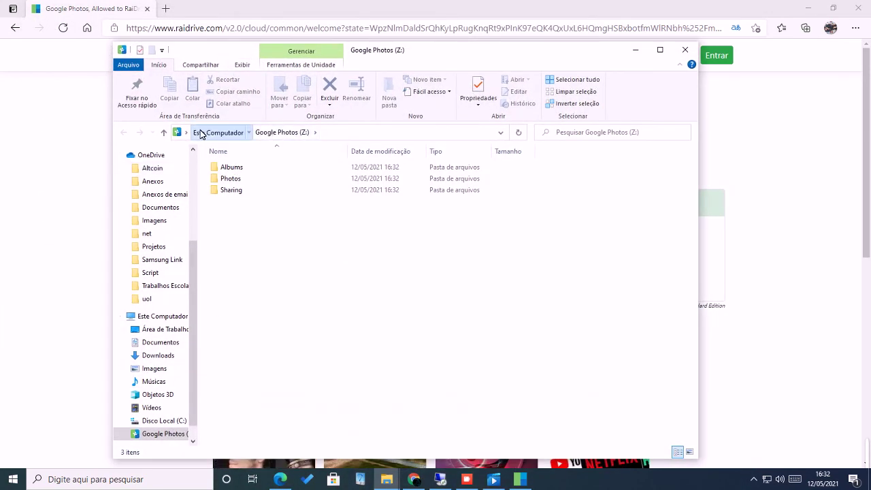
left_click(200, 132)
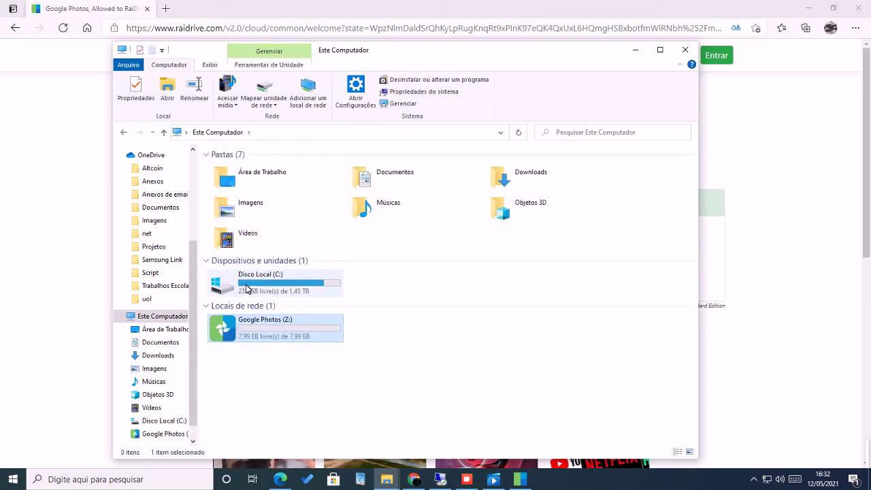
left_click(248, 289)
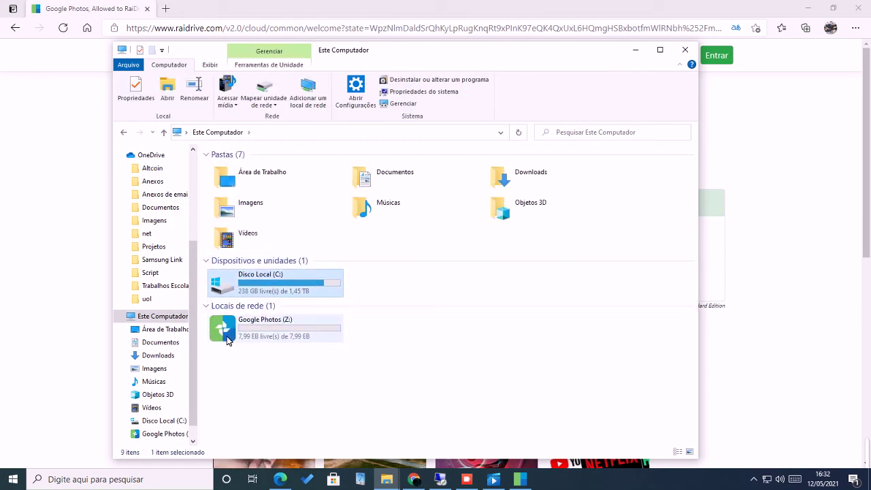
left_click(300, 329)
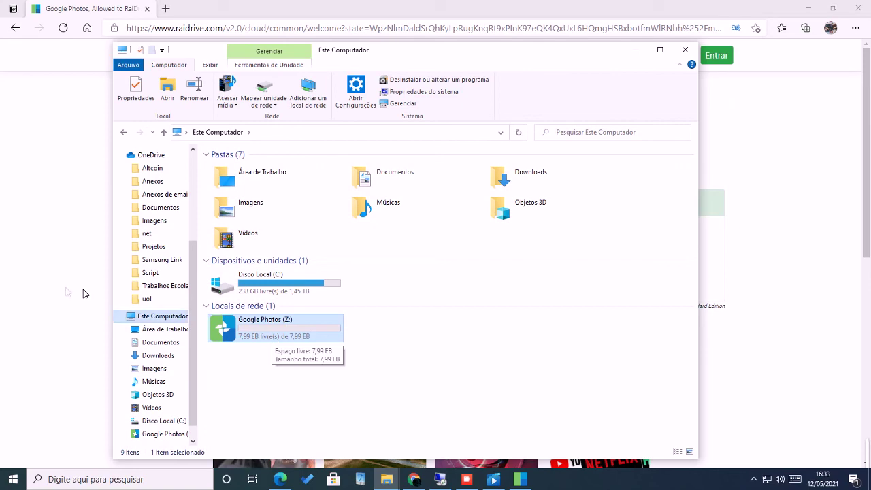
left_click(61, 274)
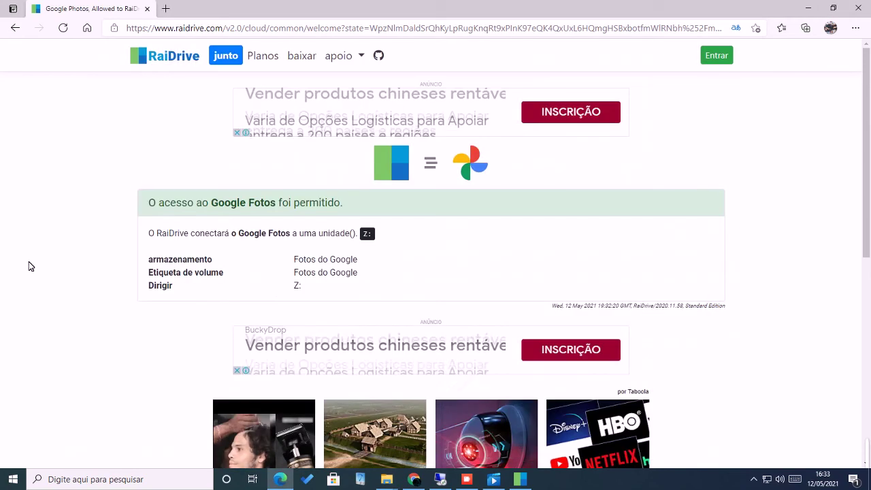
left_click(147, 9)
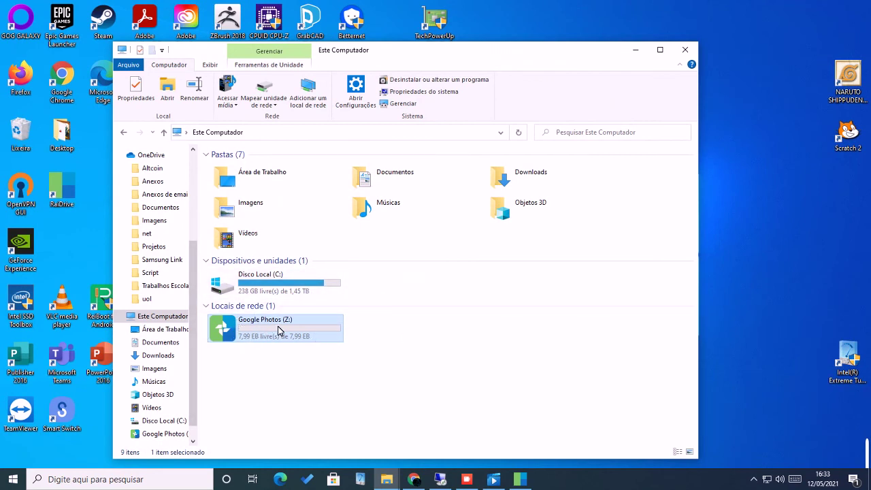
View the photo 100_3350 from the Sharing > Untitled (38) folder on the Google Photos (Z:) drive, and close the viewer.
double_click(237, 328)
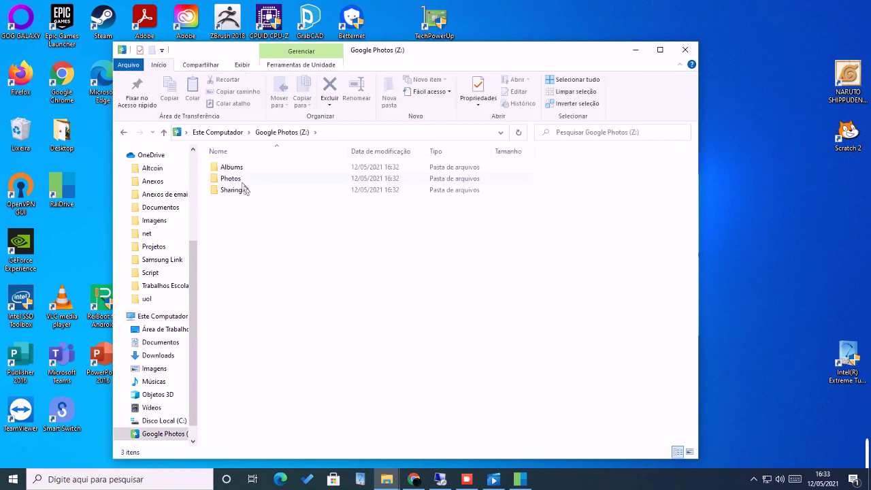
left_click(237, 191)
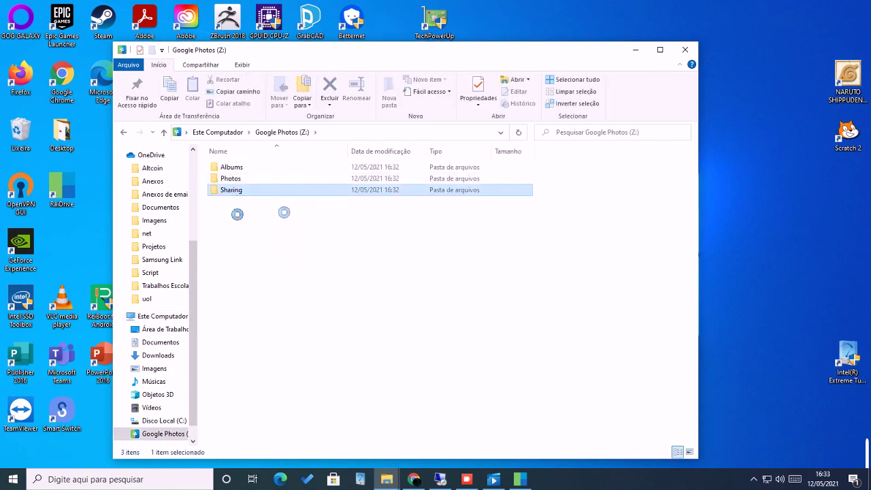
double_click(250, 191)
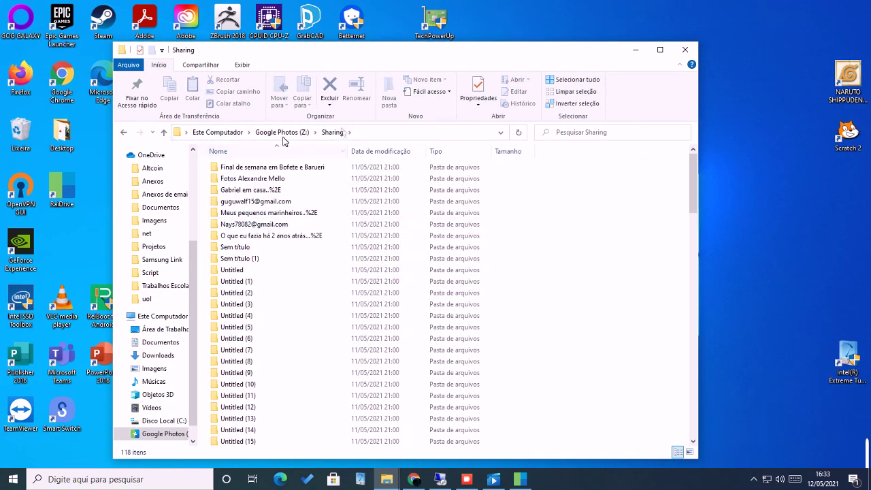
scroll(293, 265, "down", 14)
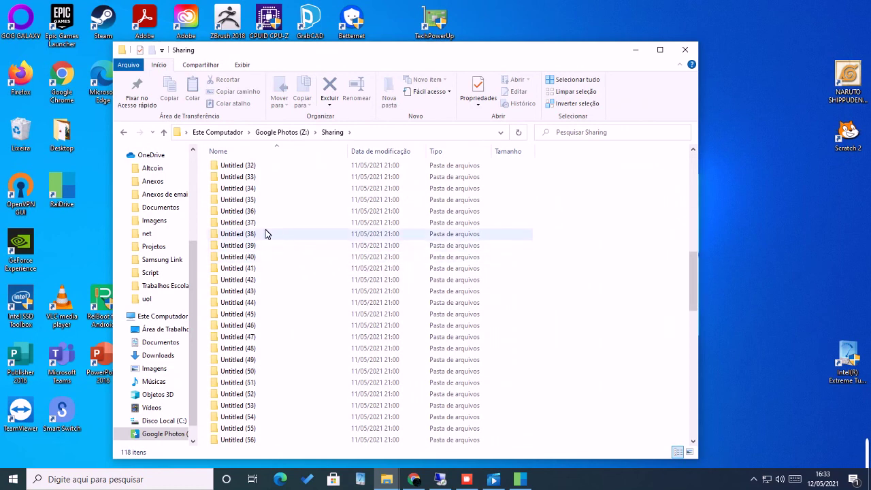
left_click(265, 233)
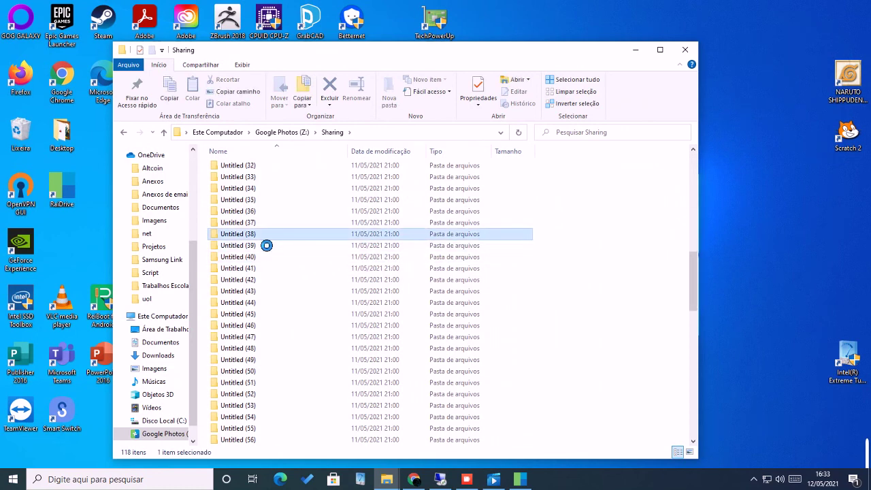
left_click(253, 225)
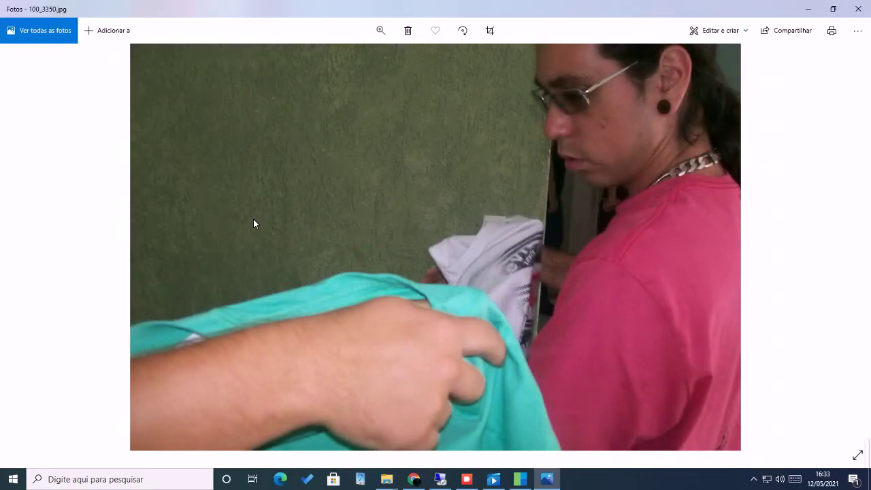
left_click(858, 9)
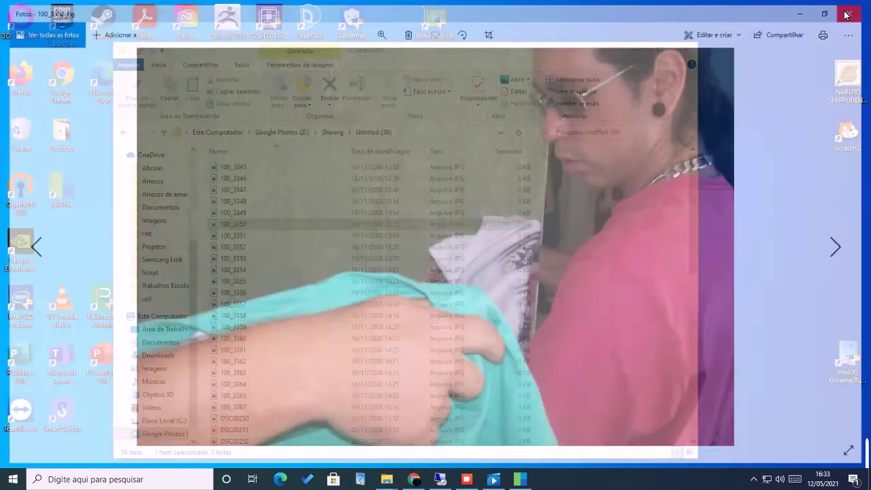
Copy the photo 100_3350 from the Untitled (38) folder to the desktop.
double_click(271, 225)
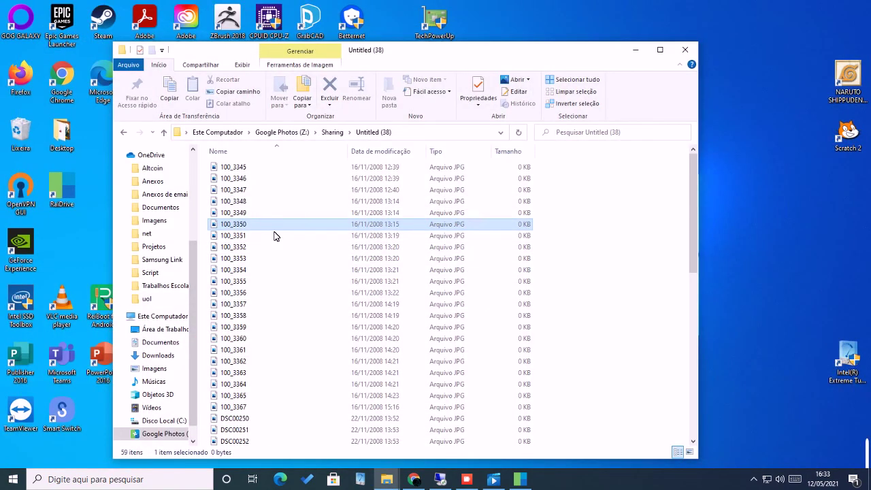
right_click(274, 235)
left_click(327, 429)
right_click(756, 215)
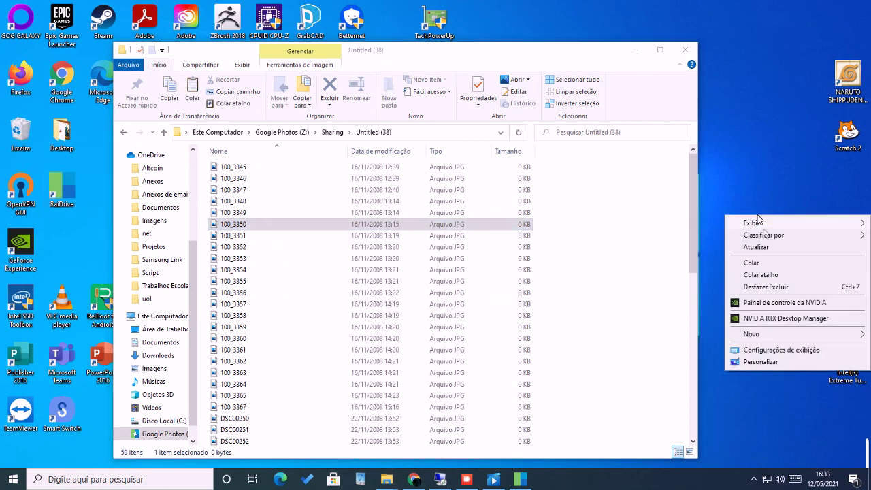
left_click(767, 261)
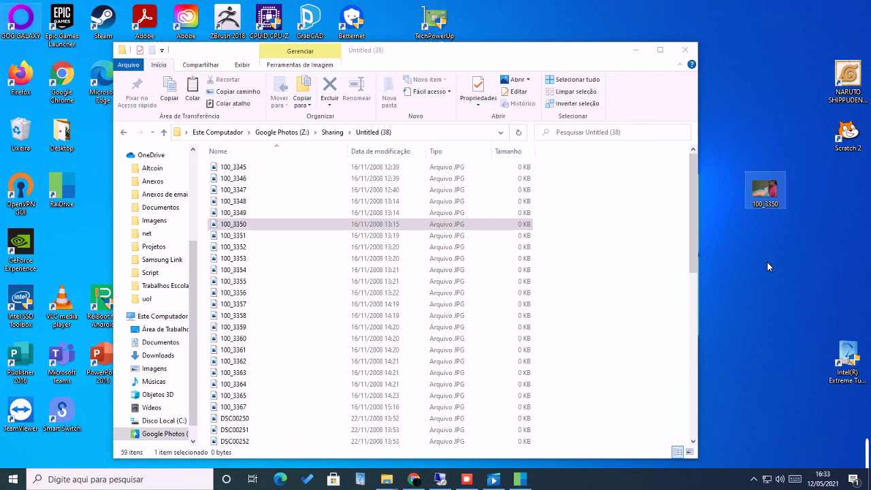
Copy the photos 100_3345 through 100_3349 from the Untitled (38) folder to the desktop.
left_click(275, 213)
left_click(271, 170, "shift")
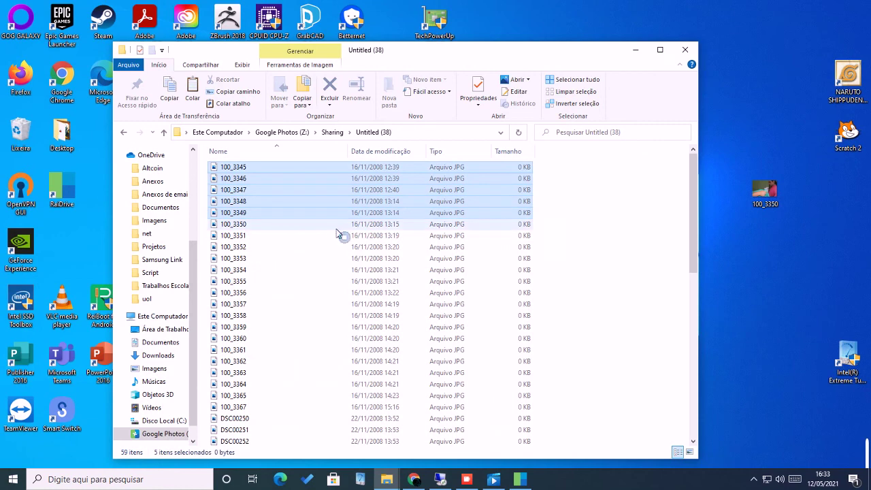
right_click(775, 144)
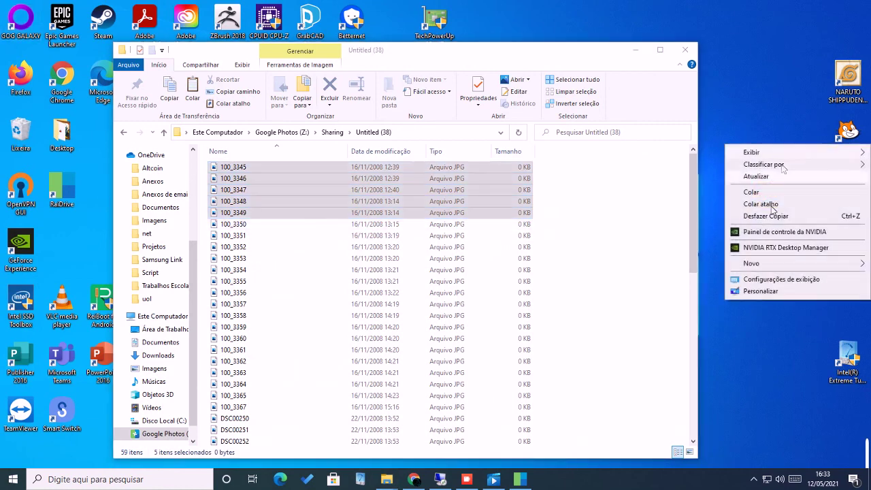
left_click(760, 192)
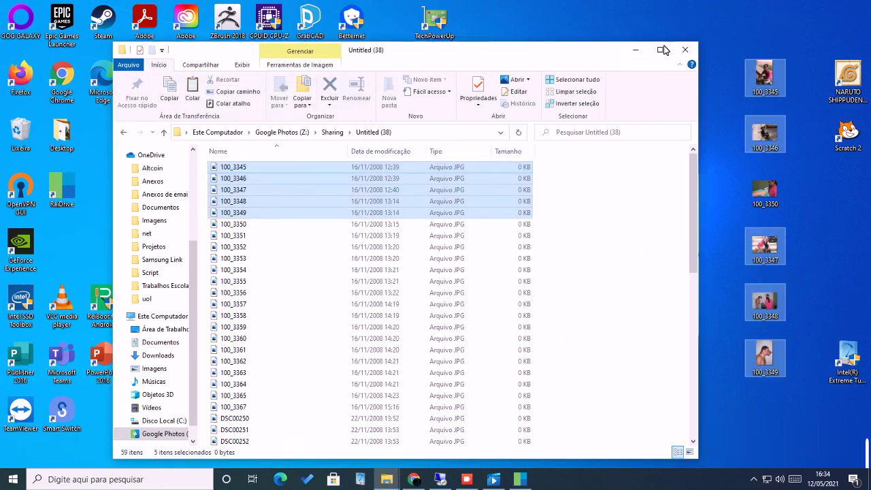
Minimize the Untitled (38) folder window and permanently delete the six copied photos, 100_3345 through 100_3350, from the desktop.
left_click(634, 51)
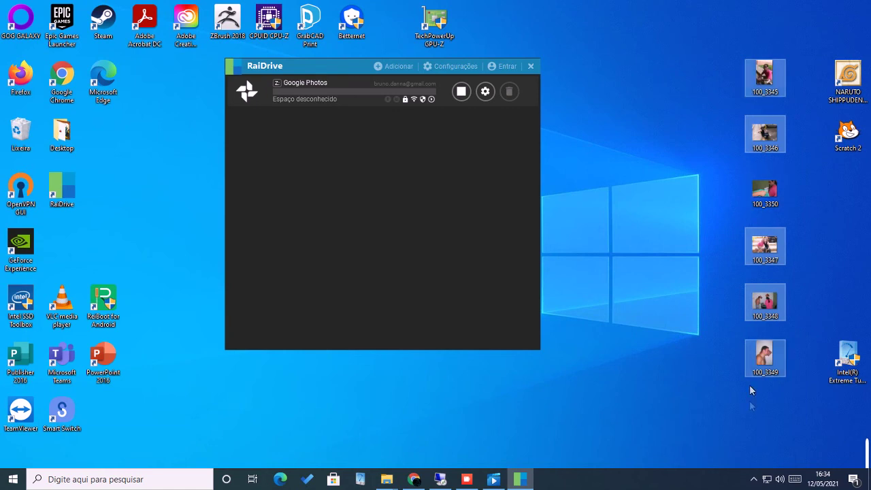
left_click_drag(718, 70, 792, 400)
key("Delete")
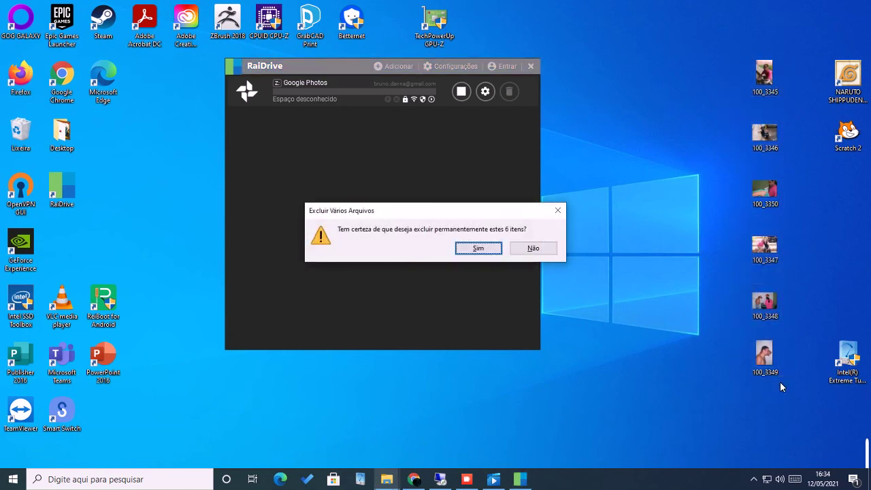
key("Return")
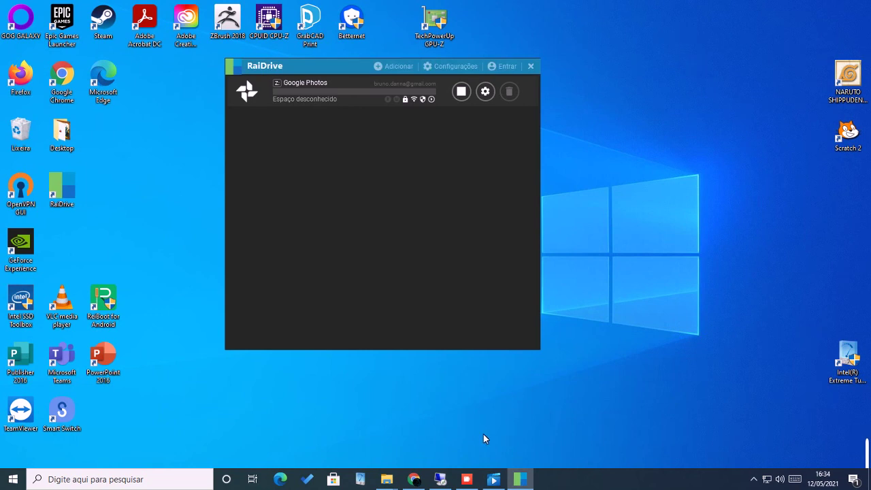
Close the Untitled (38) folder window and disconnect the Google Photos (Z:) drive in RaiDrive.
left_click_drag(307, 72, 325, 97)
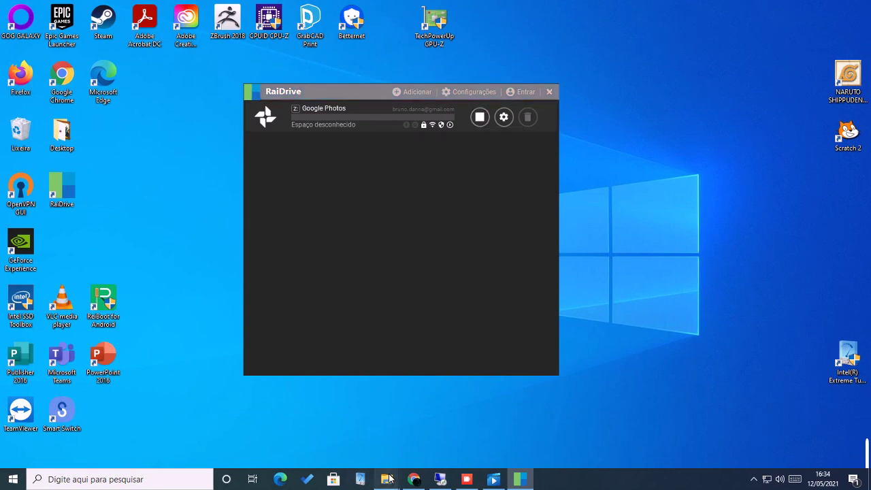
mouse_move(387, 479)
left_click(470, 423)
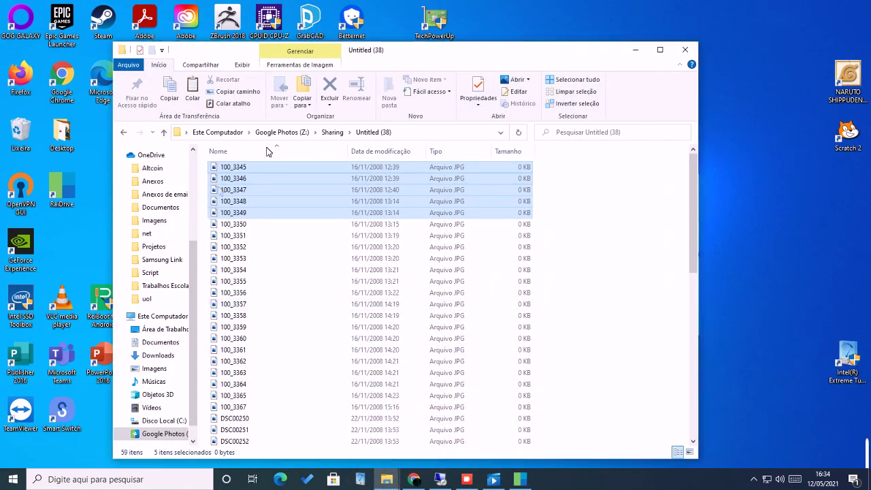
left_click(684, 49)
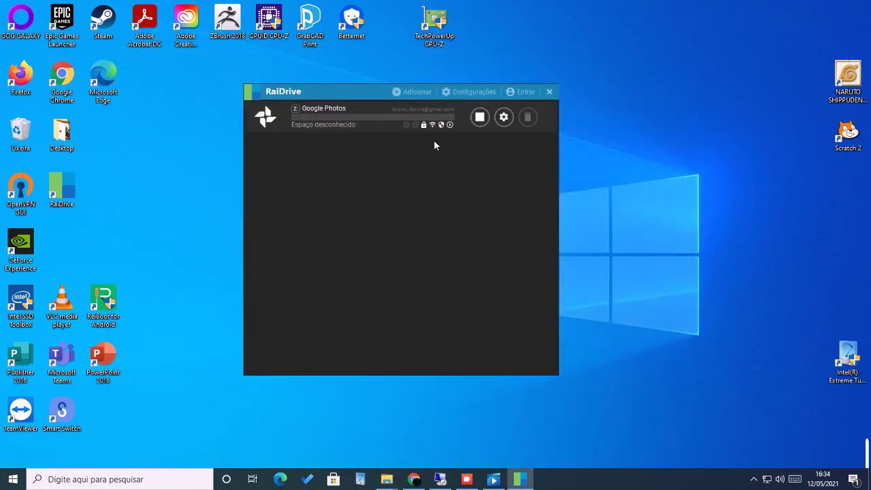
left_click(479, 119)
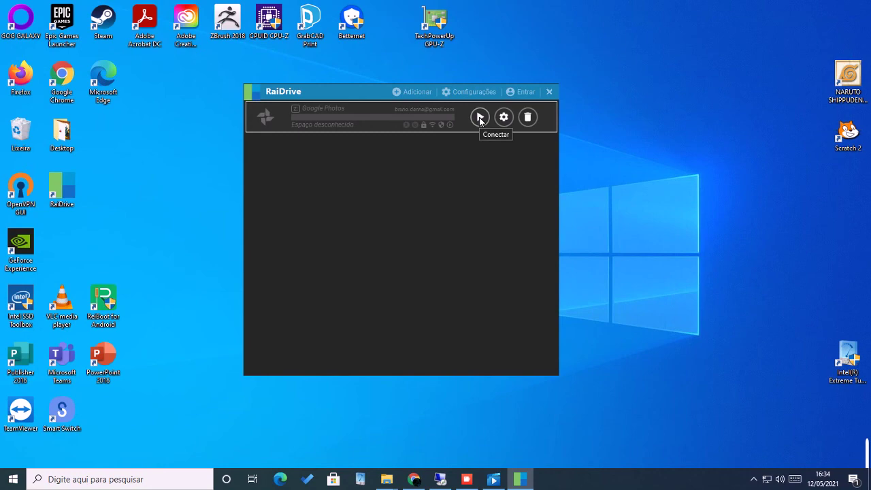
Examine the devices and drives listed under Este Computador in File Explorer, and close the window.
mouse_move(386, 476)
mouse_move(417, 423)
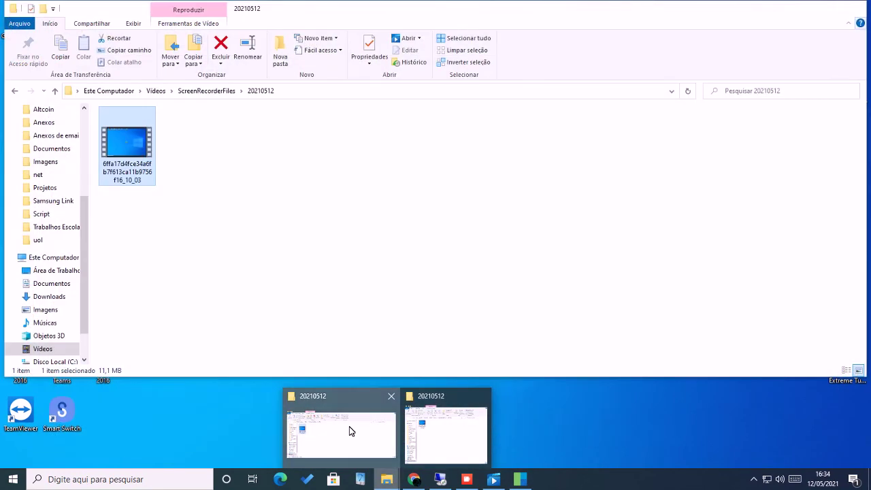
left_click(343, 432)
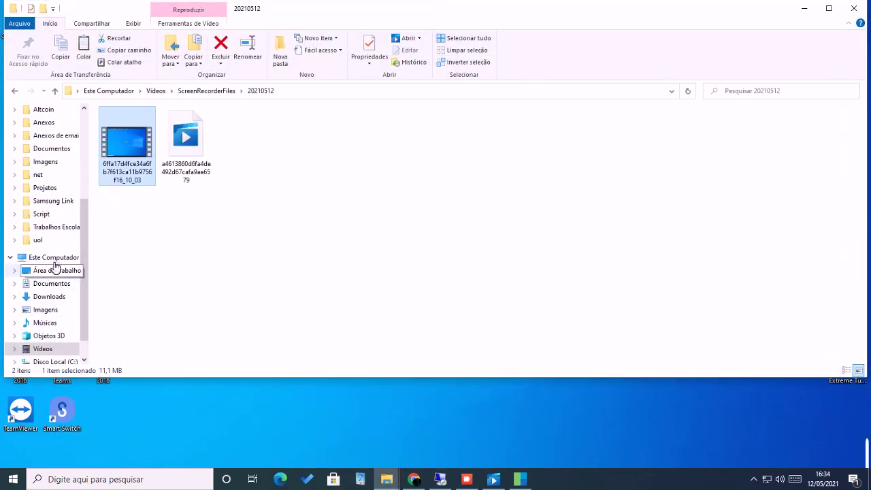
left_click(55, 258)
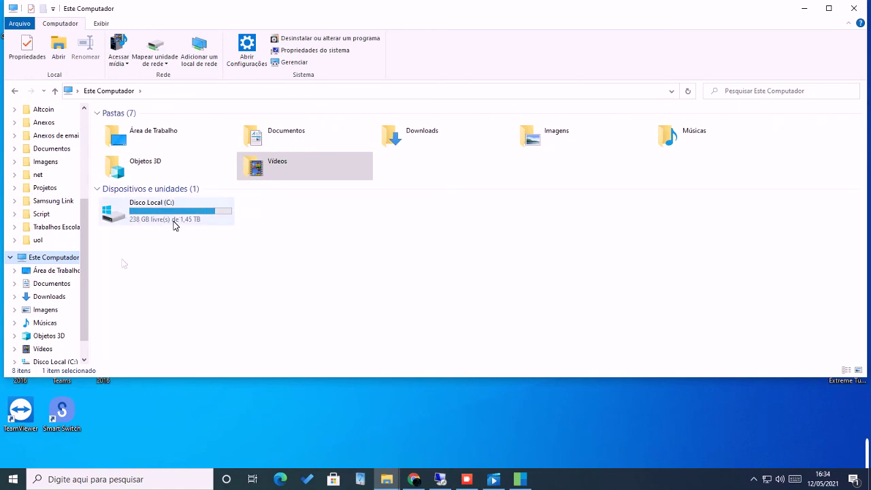
left_click(863, 13)
Remove the disconnected Google Photos drive from RaiDrive's drive list.
left_click(528, 117)
left_click(421, 259)
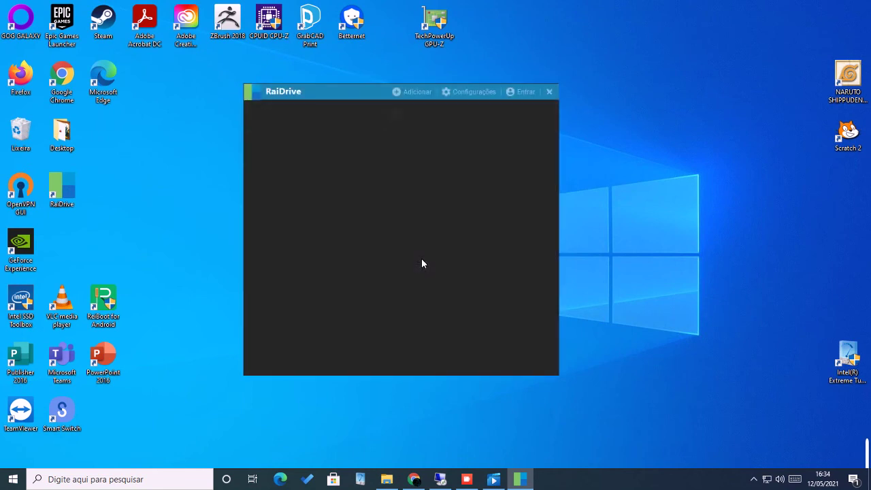